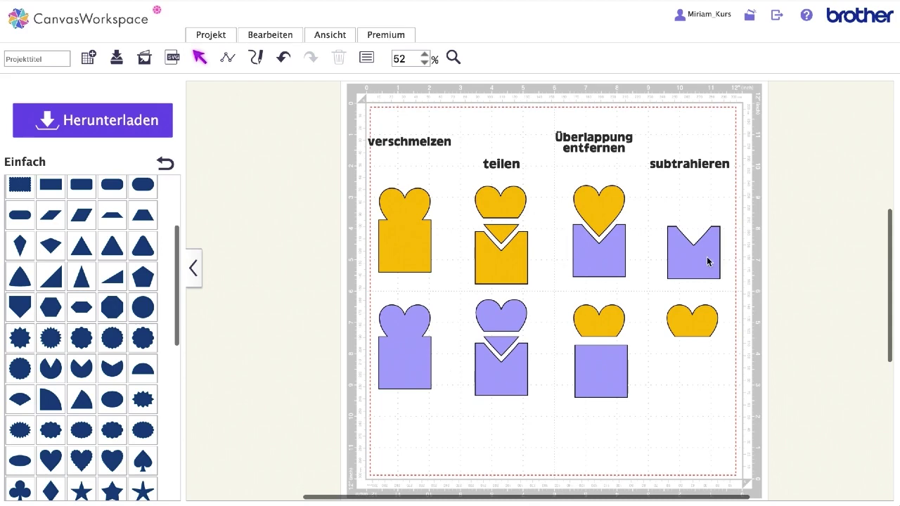
- Fit the view to the cutting mat
scroll(707, 257, right, 3)
scroll(706, 256, left, 1)
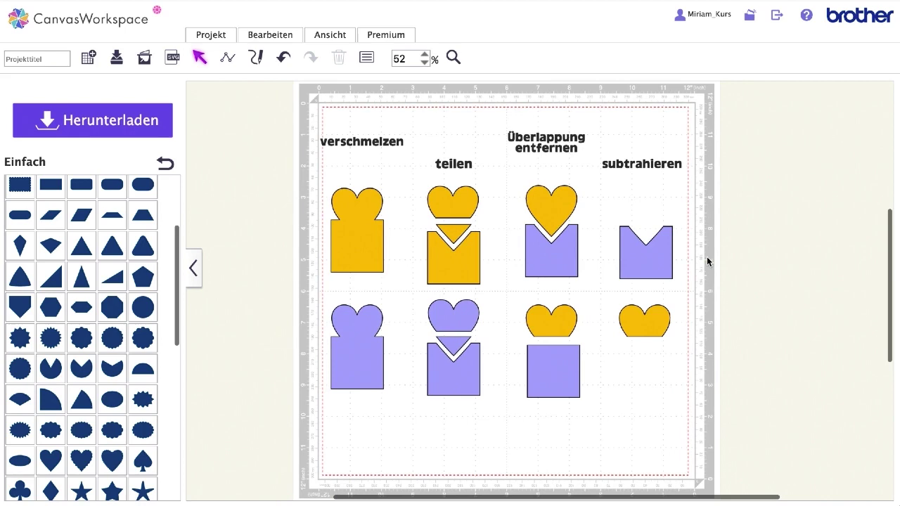
click(329, 37)
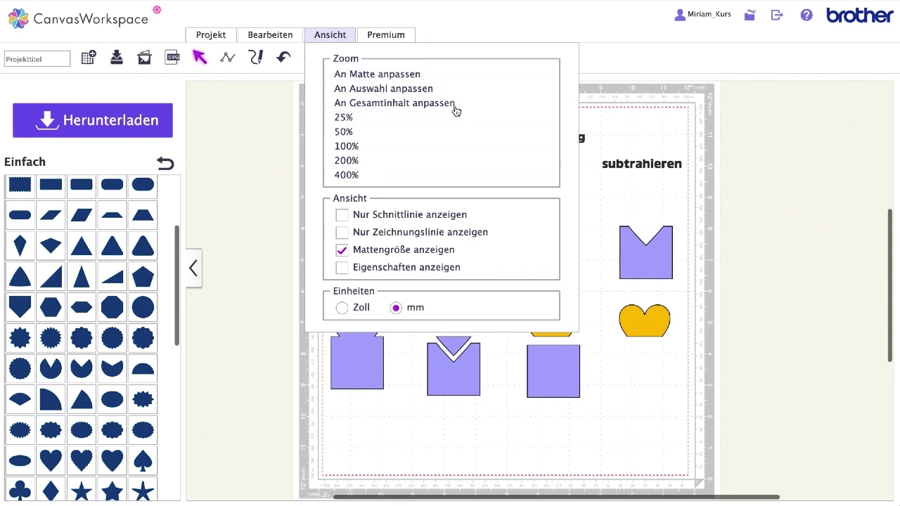
click(414, 84)
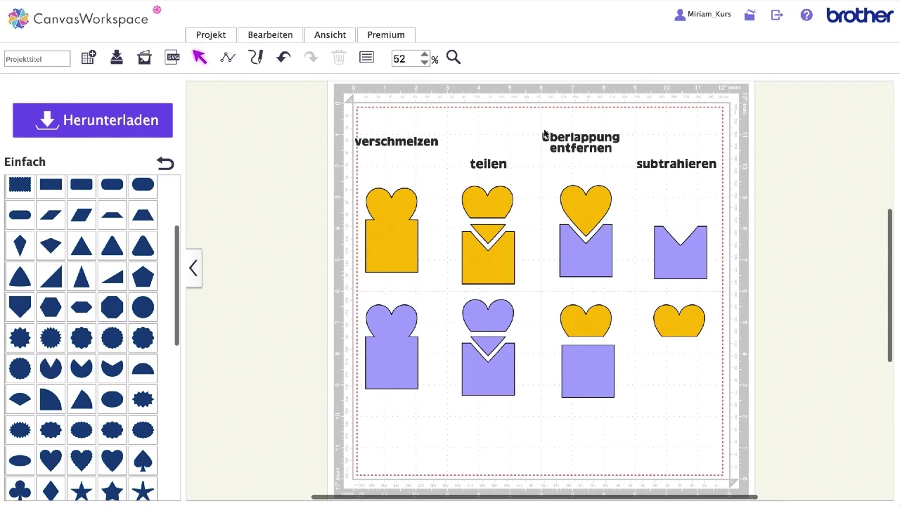
- Select the clipped orange heart and the violet square below it in the third column, and zoom to fit the selection
click(328, 36)
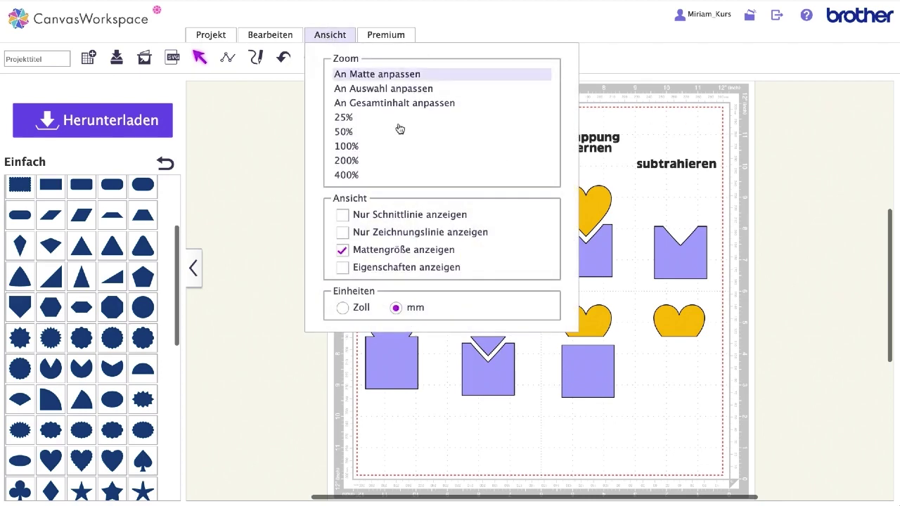
click(679, 420)
drag(678, 418, 542, 318)
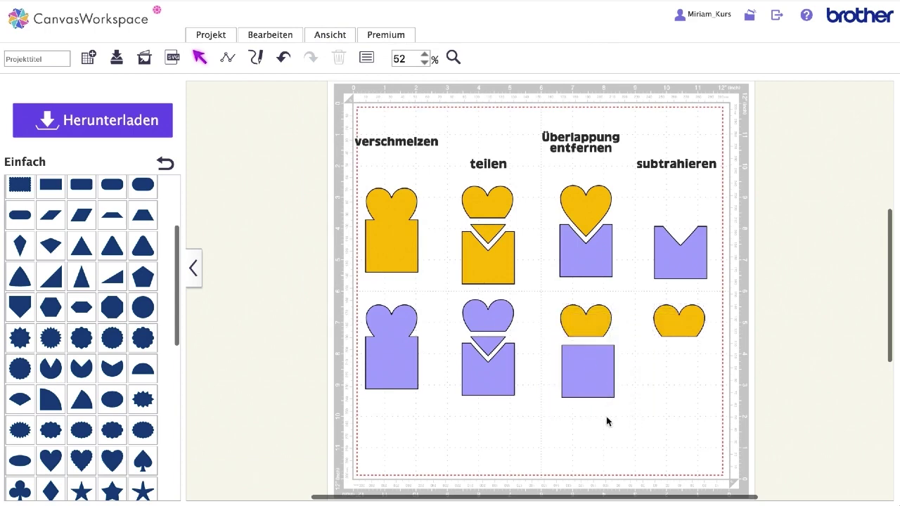
drag(610, 419, 563, 303)
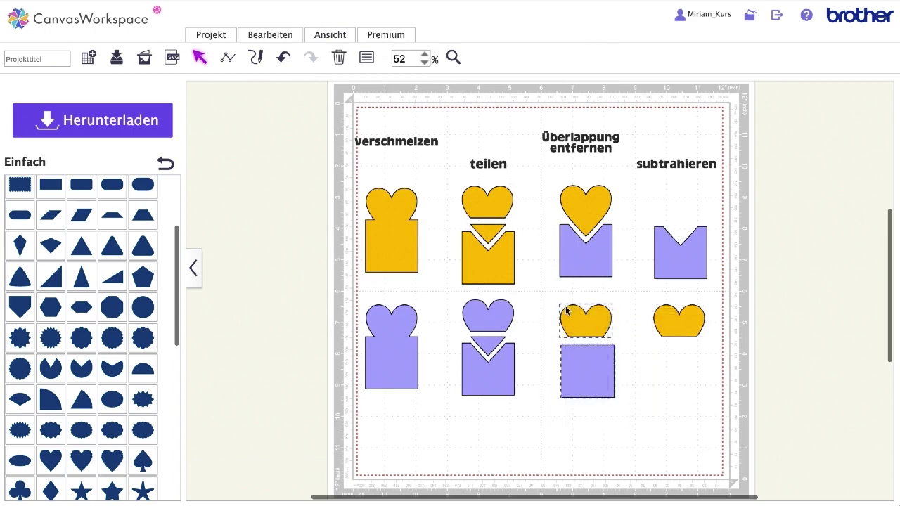
click(329, 38)
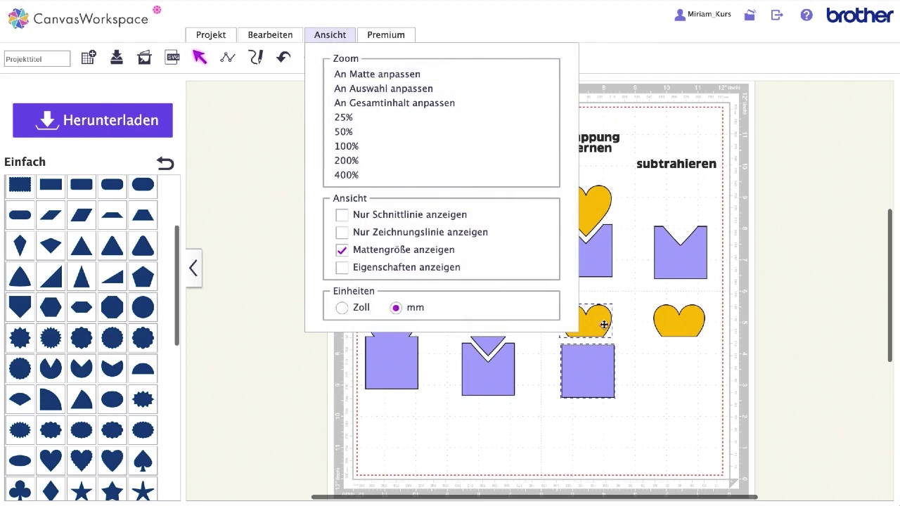
click(394, 89)
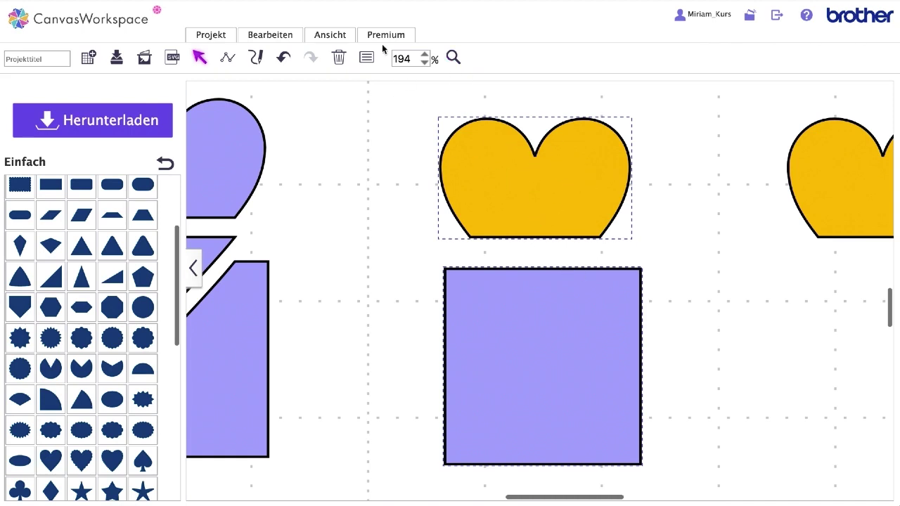
- Fit the view to the mat, followed by a fit to the entire content
click(334, 38)
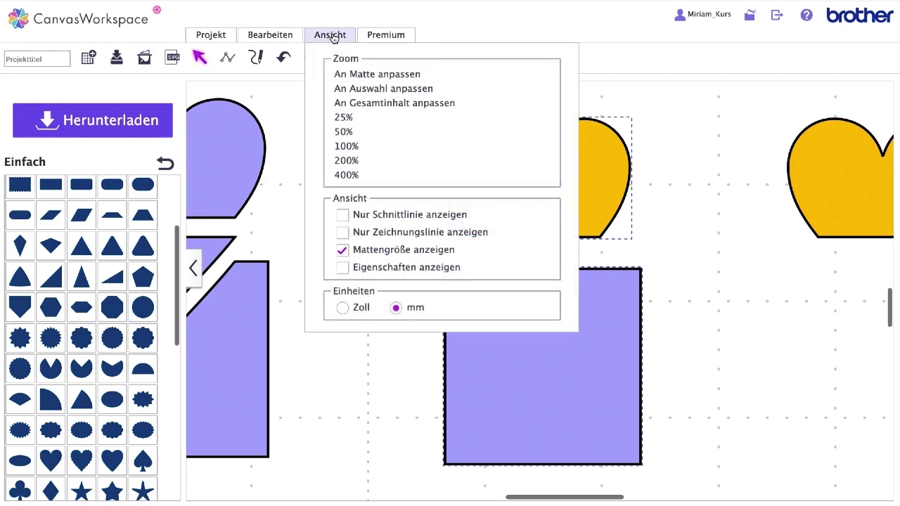
click(359, 76)
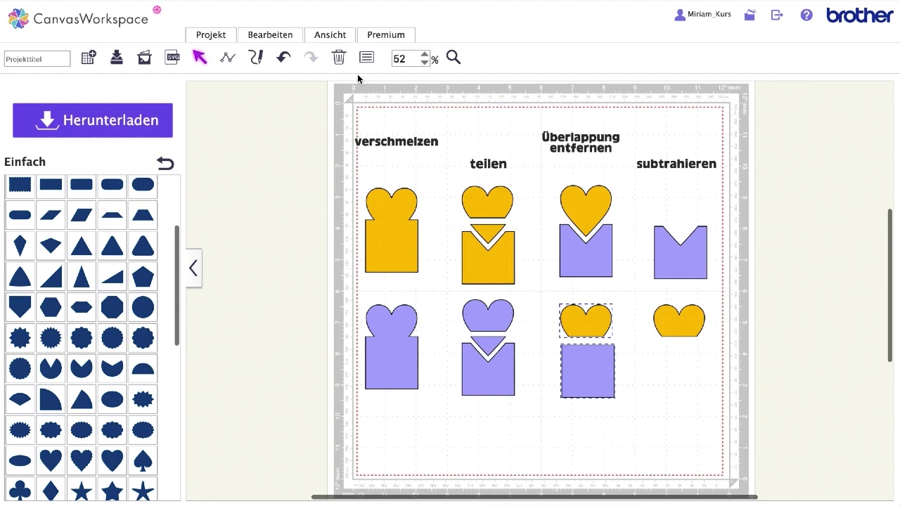
click(322, 39)
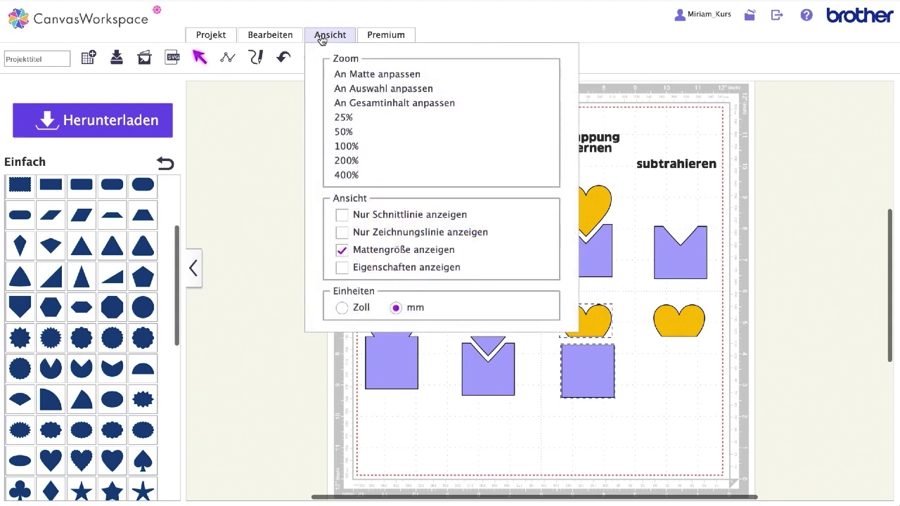
click(380, 107)
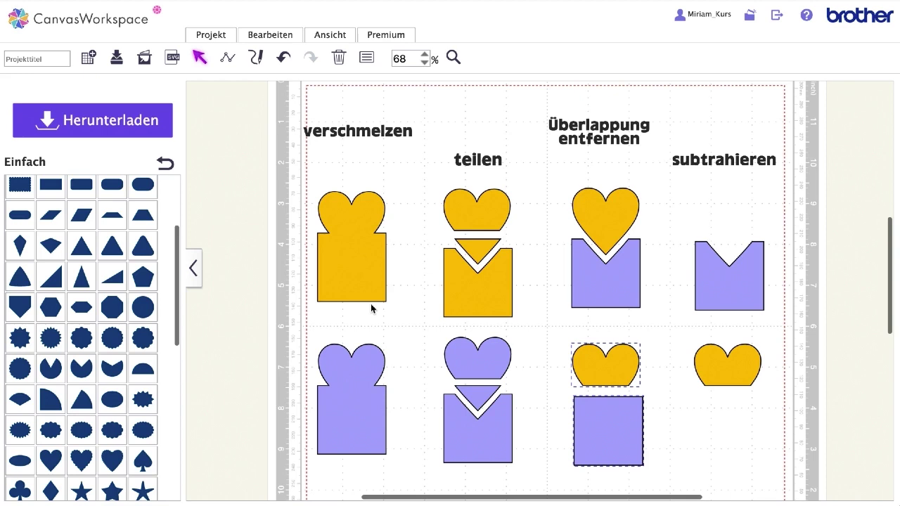
- Set the zoom to 100% and on to 400%, and examine the divided orange heart and square pieces up close
click(334, 36)
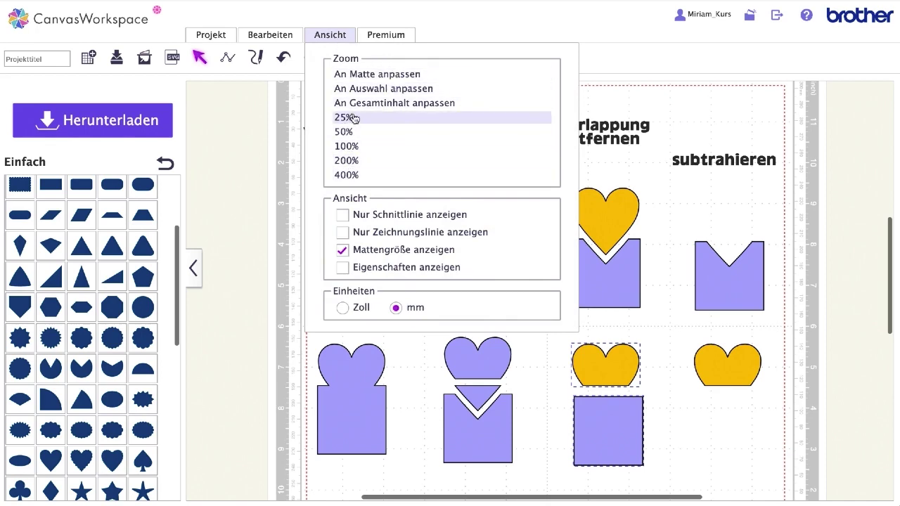
click(349, 148)
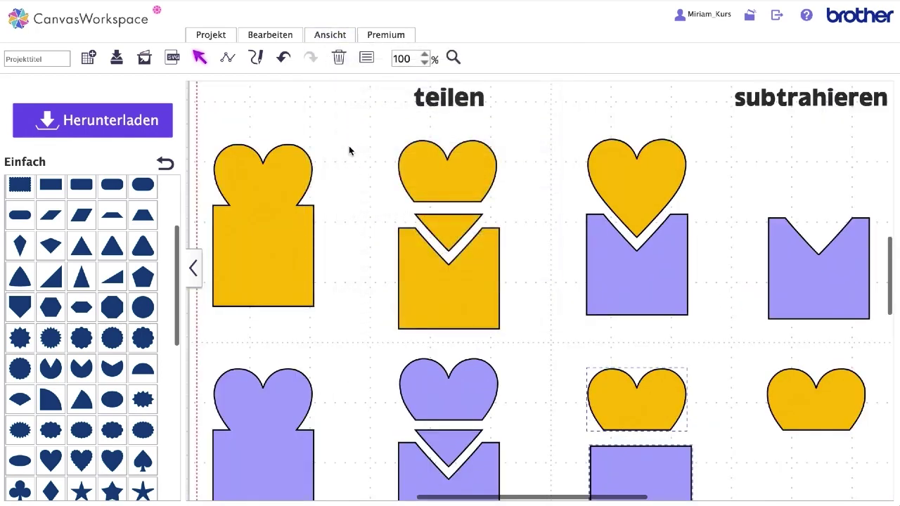
click(340, 38)
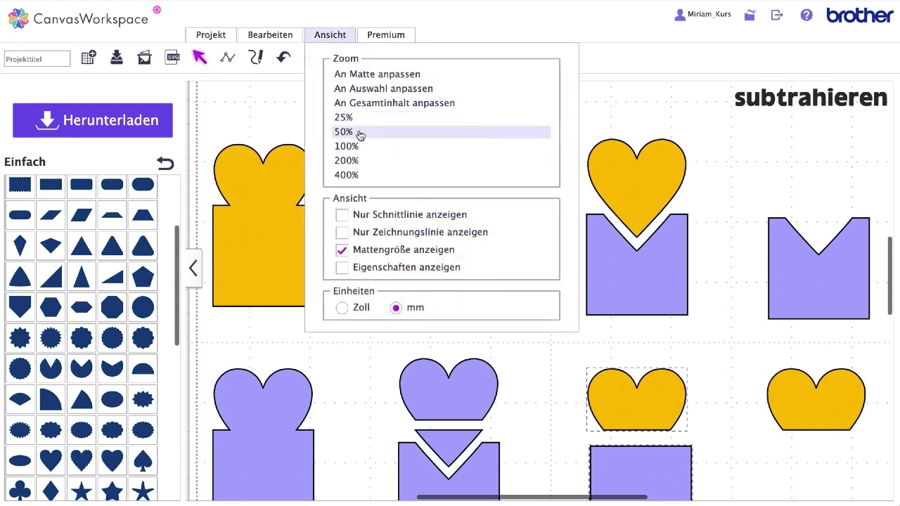
click(348, 175)
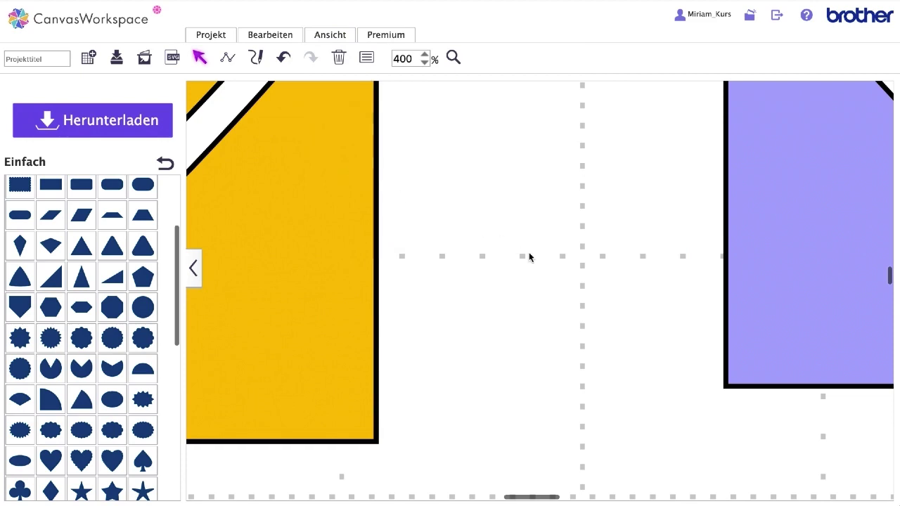
scroll(337, 285, left, 10)
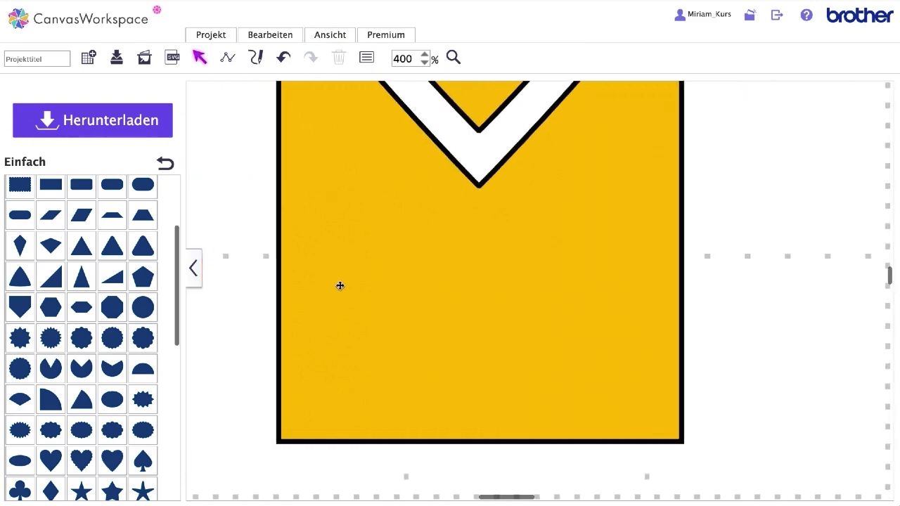
scroll(339, 287, up, 3)
scroll(339, 287, up, 6)
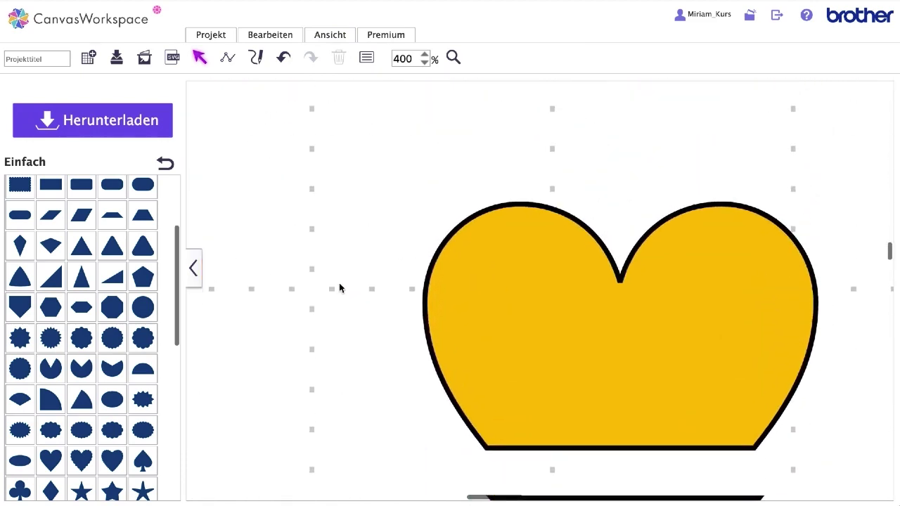
scroll(339, 287, right, 4)
scroll(339, 288, down, 3)
scroll(339, 288, left, 1)
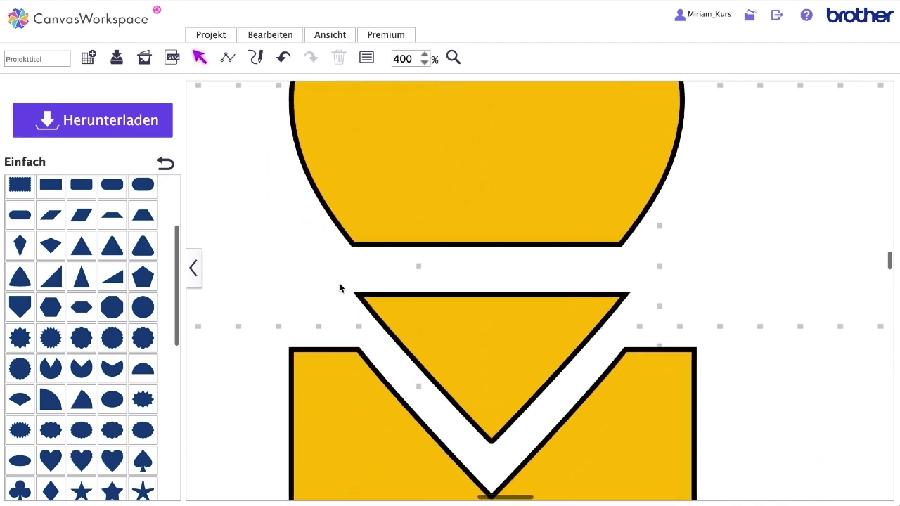
scroll(339, 287, up, 3)
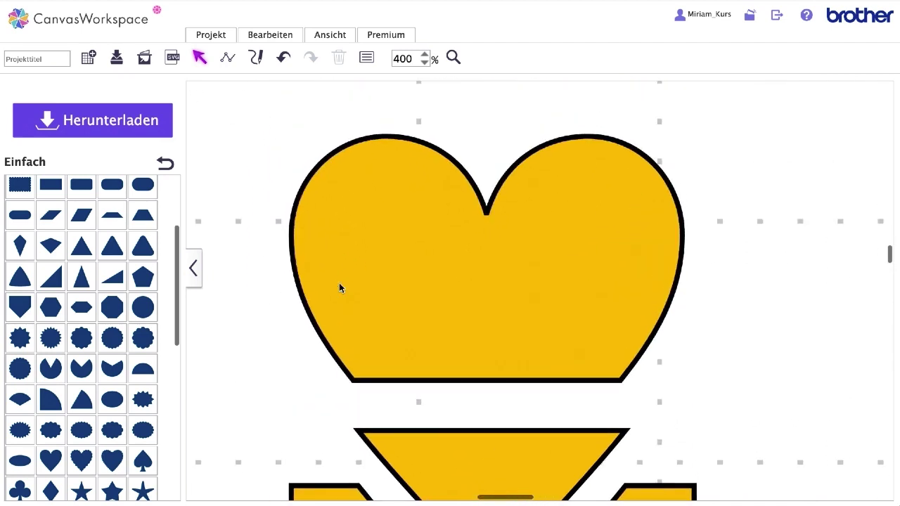
- Fit the view back to the mat and check the available display and unit options
click(337, 36)
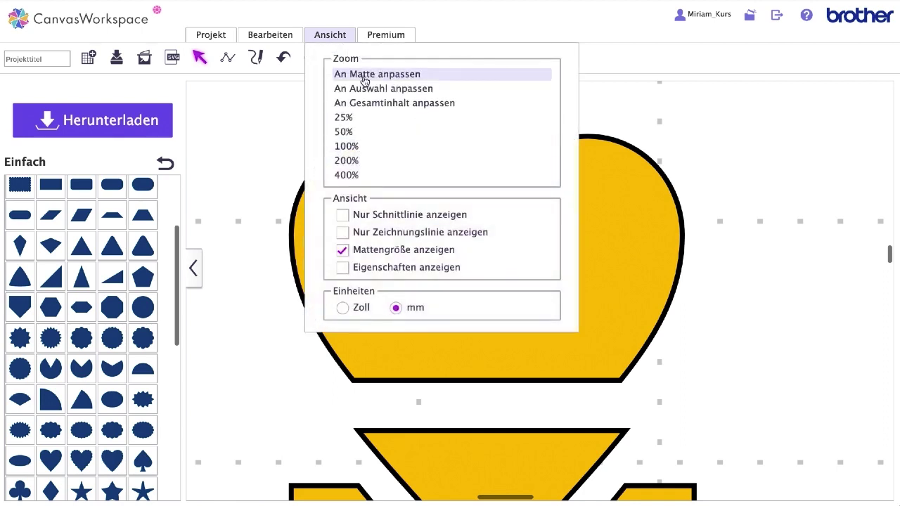
click(385, 76)
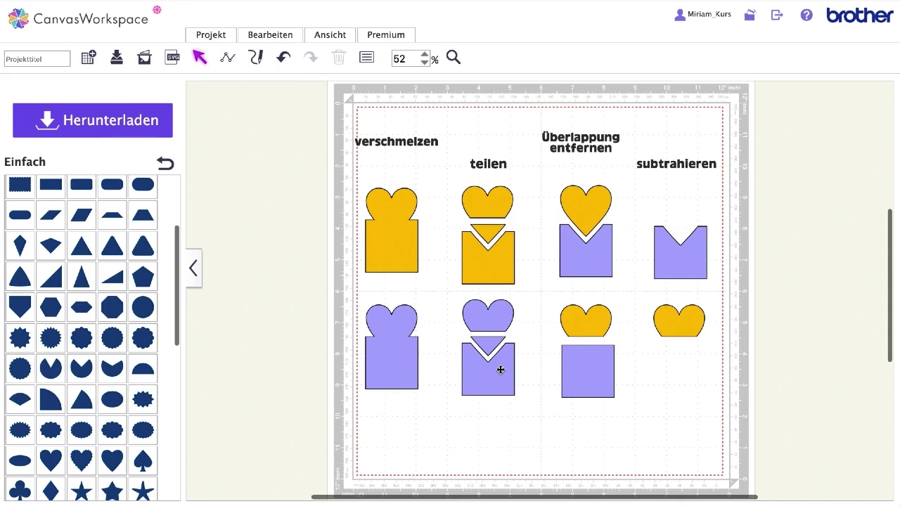
click(337, 41)
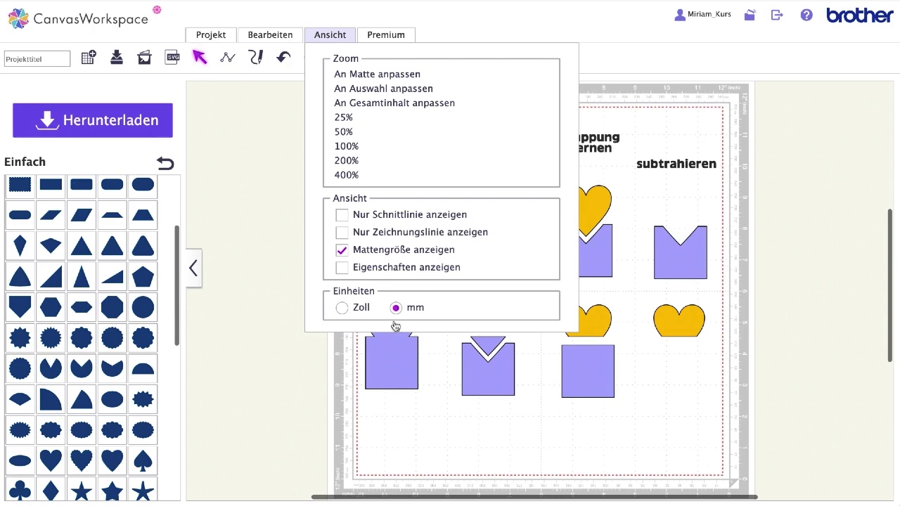
click(365, 414)
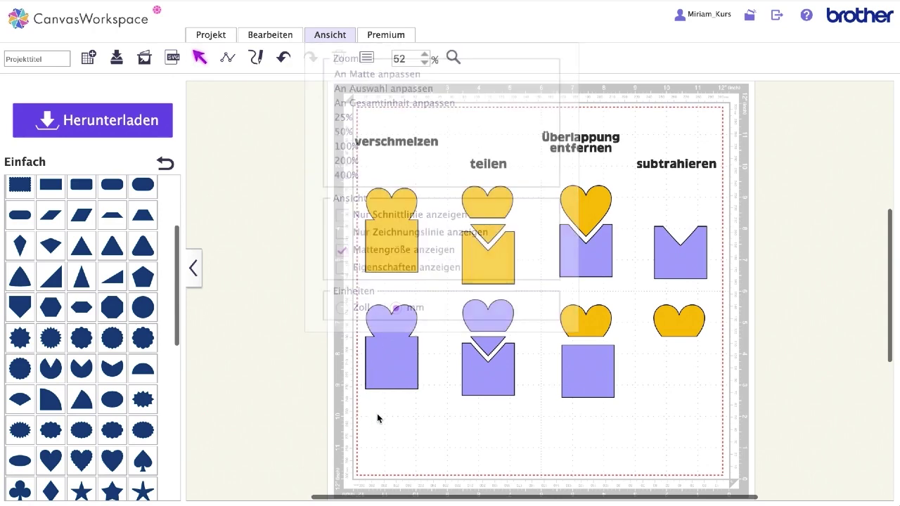
click(404, 366)
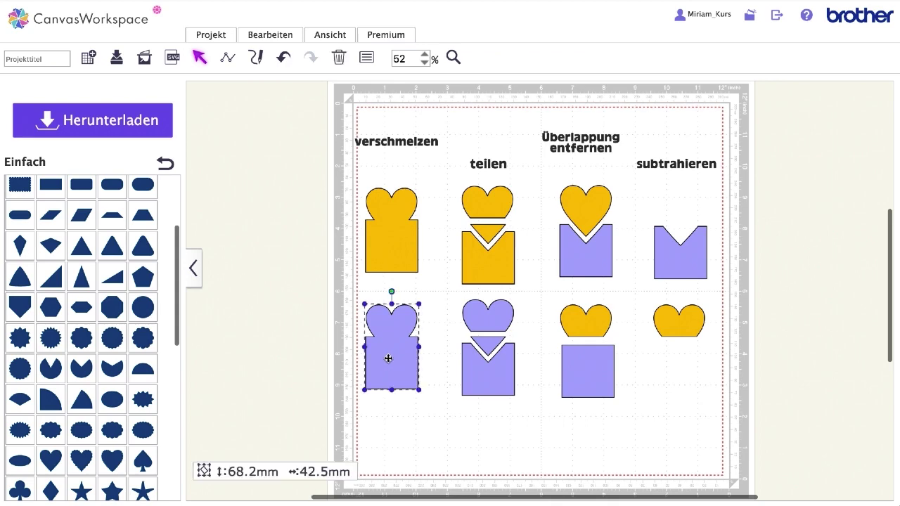
right_click(388, 358)
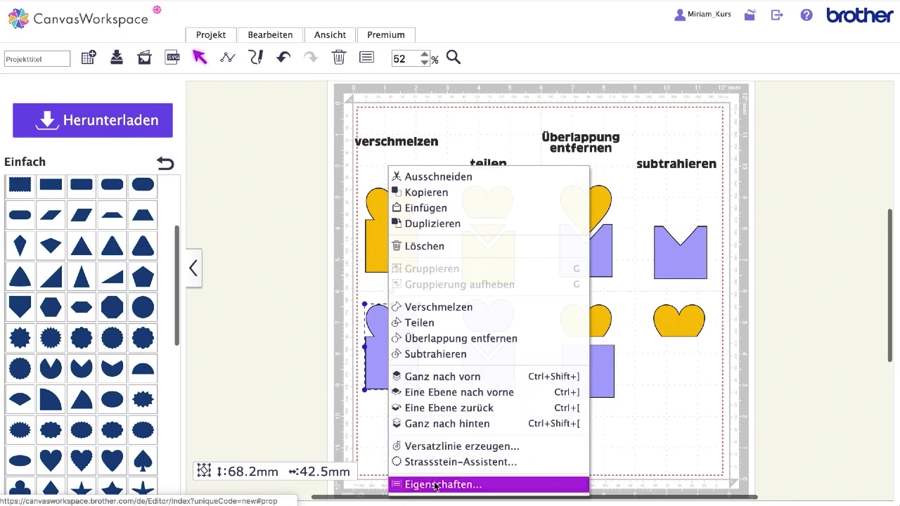
click(311, 381)
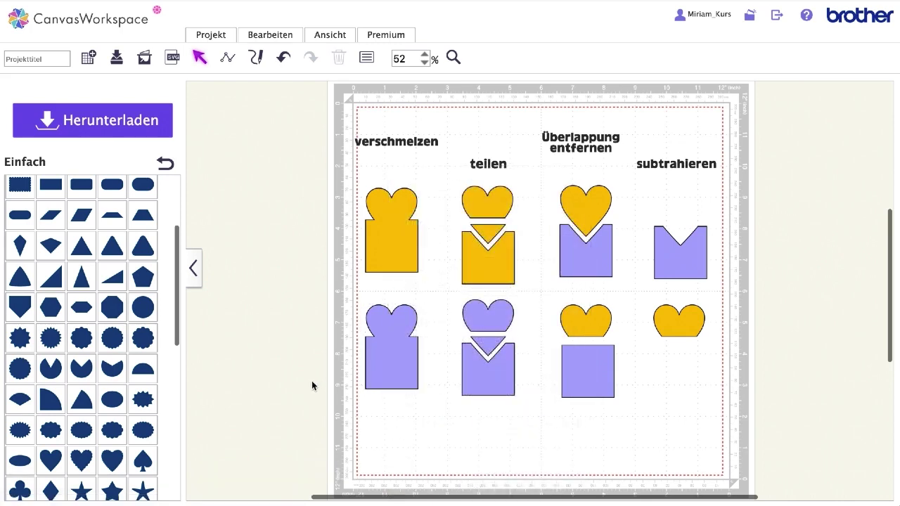
- Set the line type of the merged violet shape to Zeichnungslinie and that of the merged orange shape to Schnittlinie in their properties
click(366, 64)
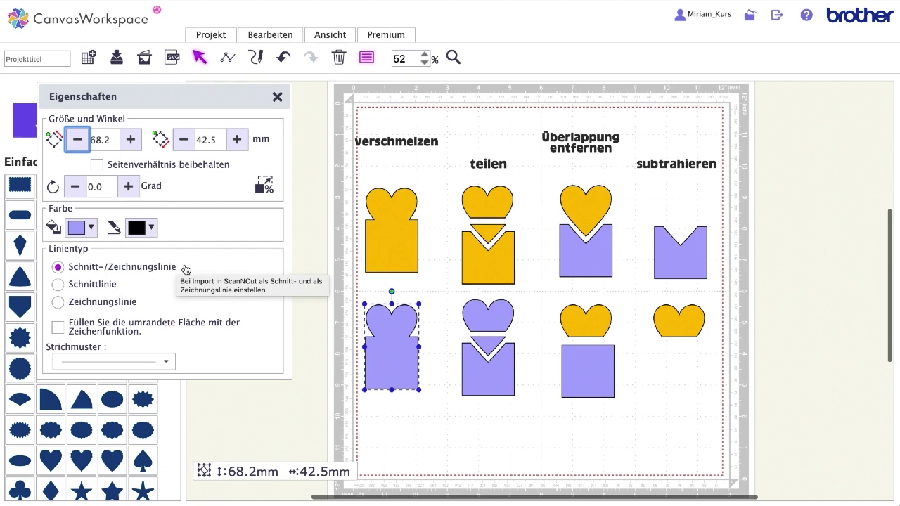
click(58, 285)
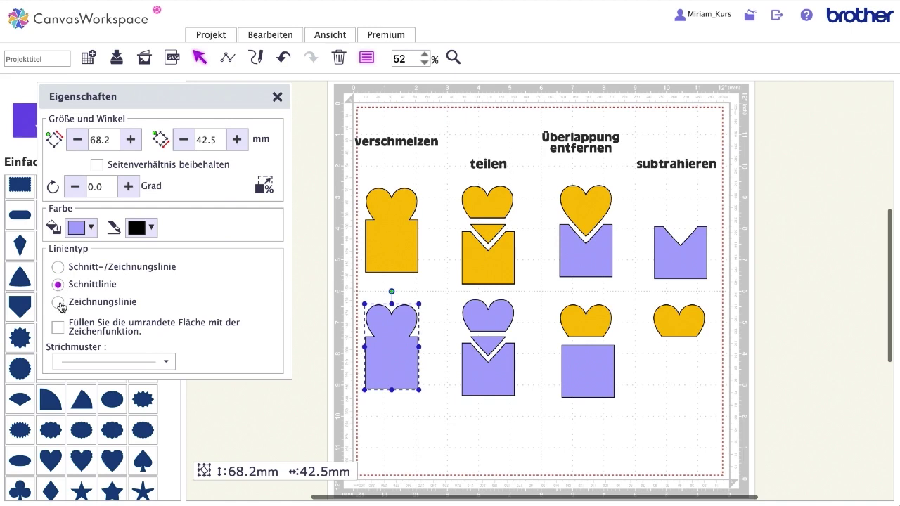
click(58, 303)
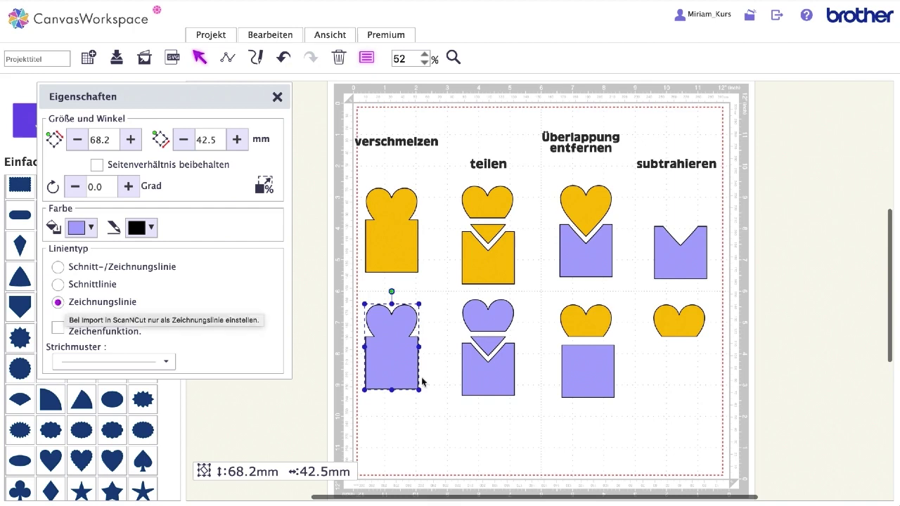
click(400, 231)
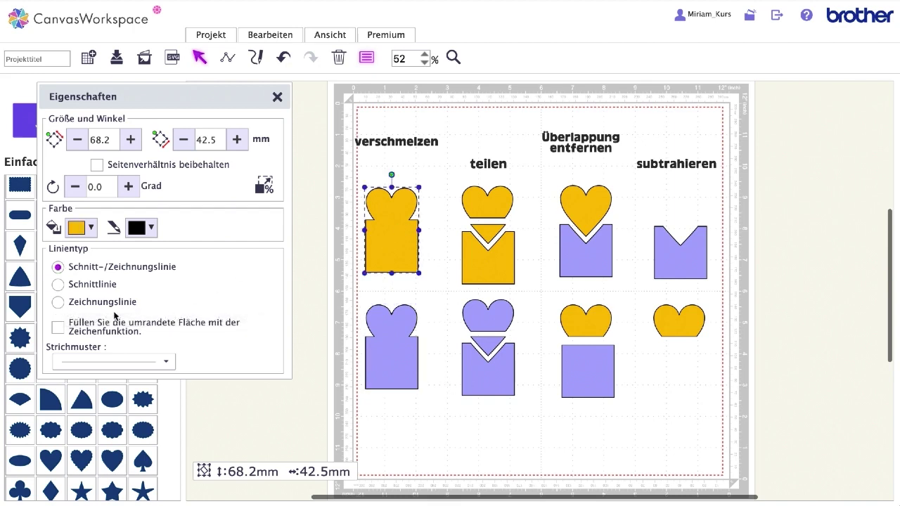
click(93, 290)
- Give the notched orange square in the "teilen" column a dashed stroke pattern and set its line type to Zeichnungslinie
click(488, 263)
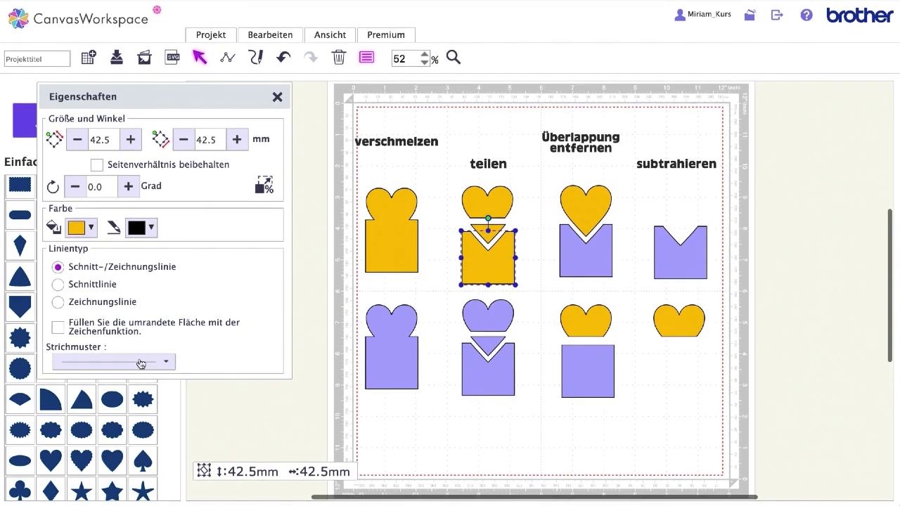
click(141, 364)
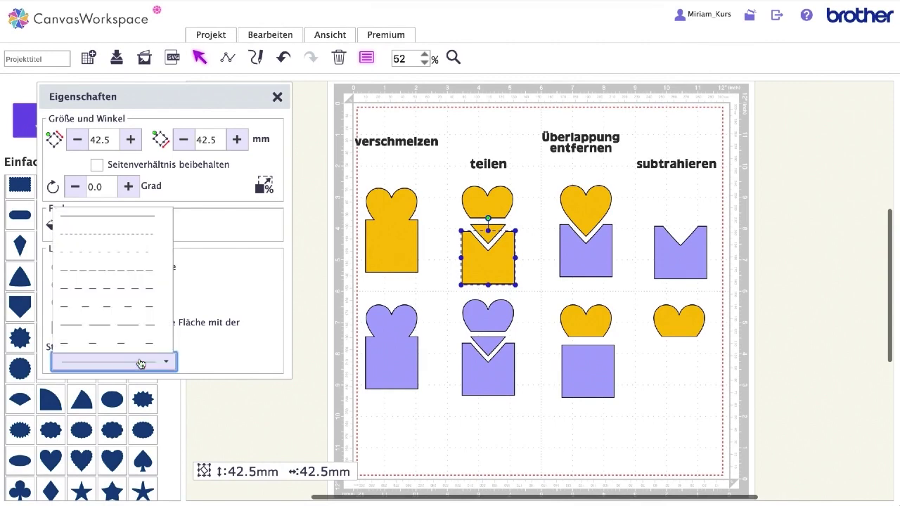
click(138, 292)
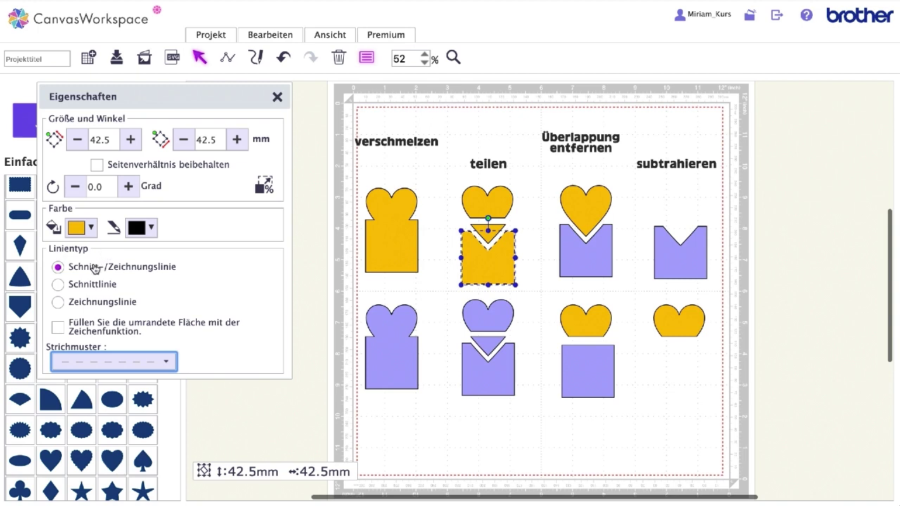
click(59, 303)
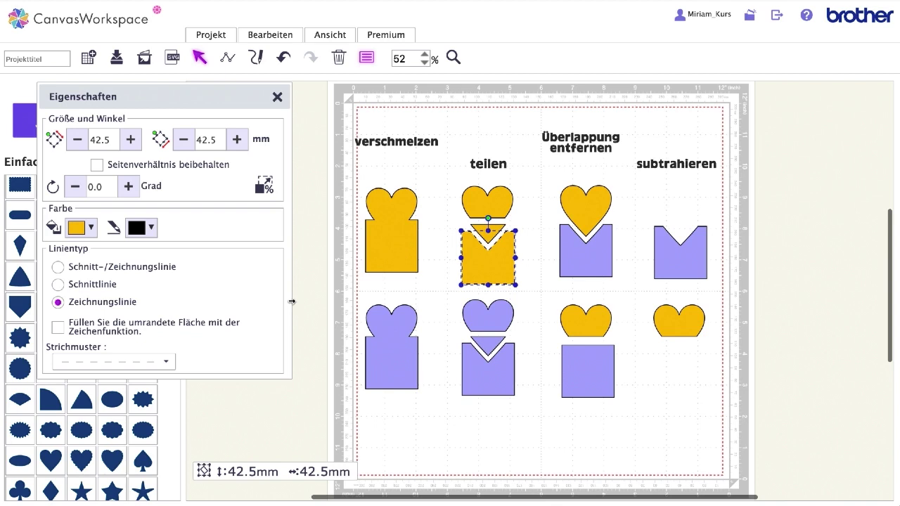
- Check the line type of the notched violet square in the "teilen" column, and clear the selection
click(552, 413)
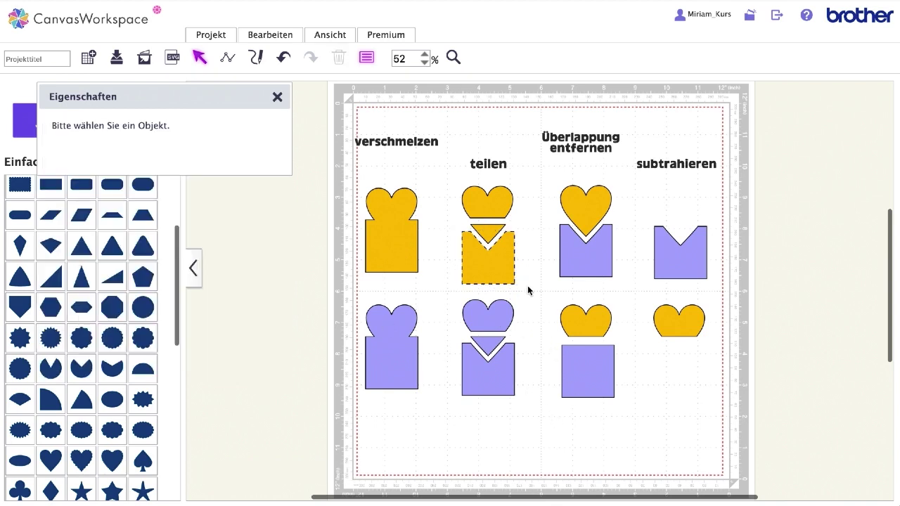
click(501, 391)
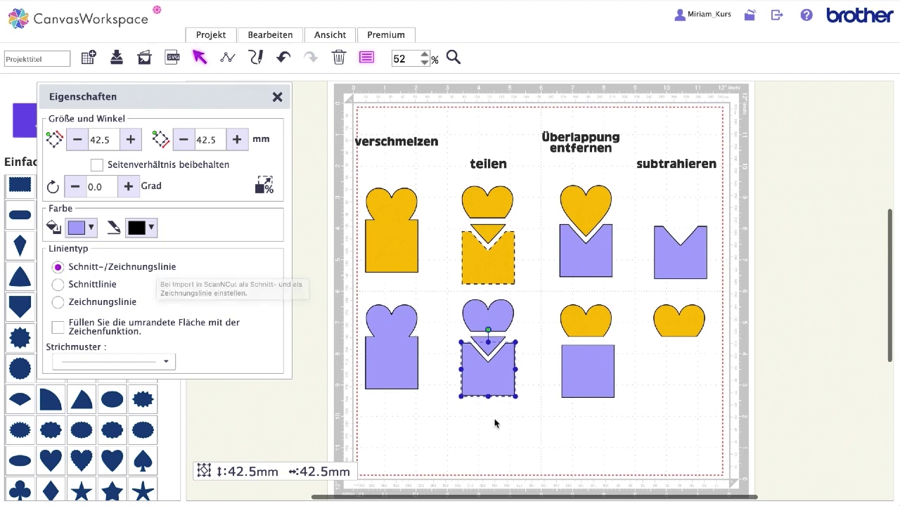
click(551, 441)
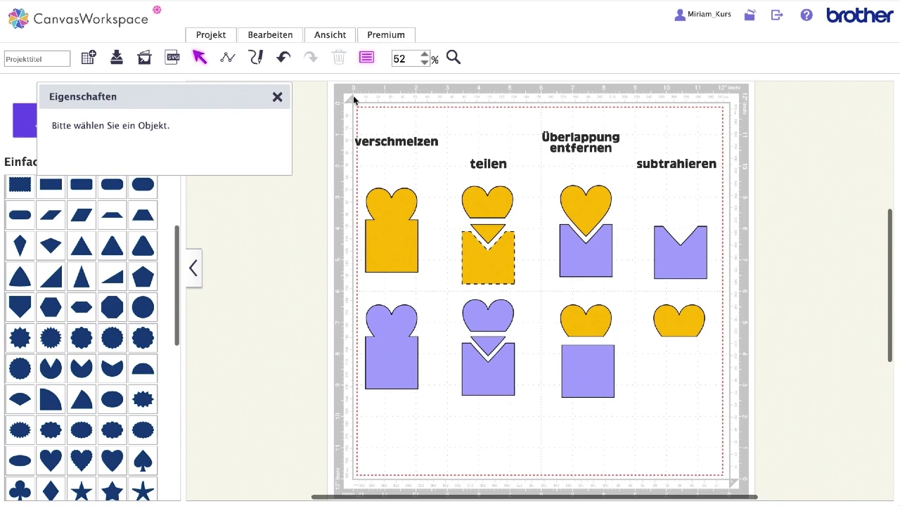
- Display only the cutting lines with Nur Schnittlinie anzeigen, examine the outlines, and restore the full display
click(328, 37)
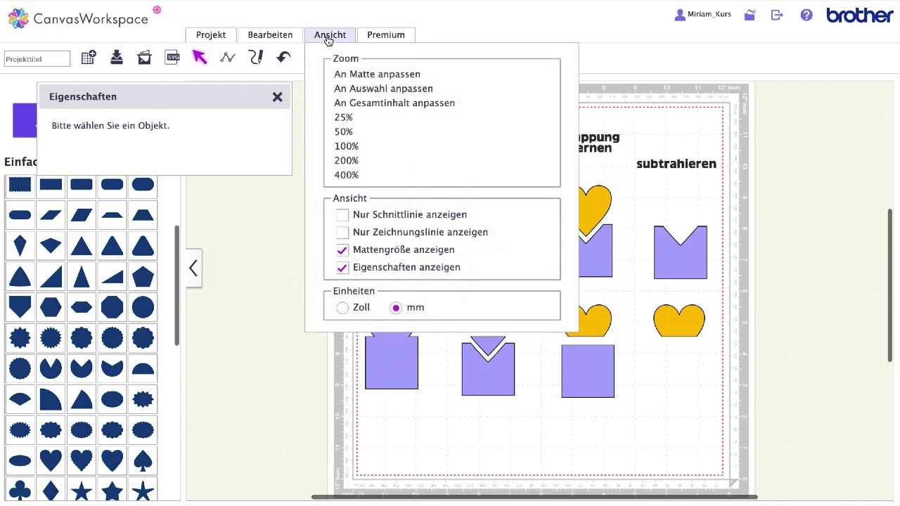
click(342, 215)
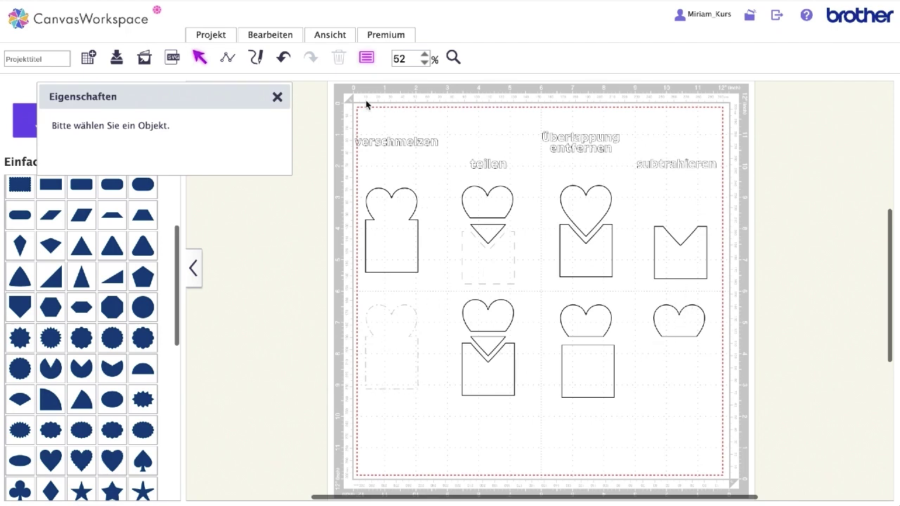
click(331, 41)
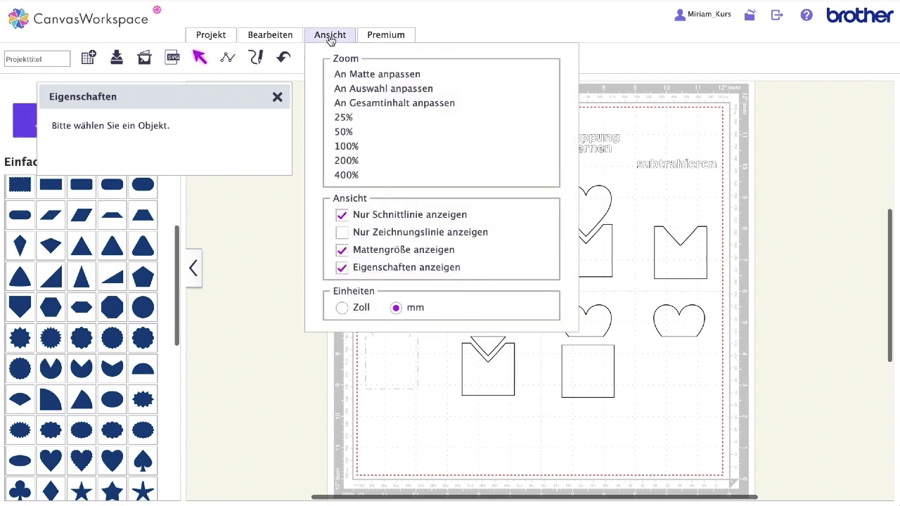
click(344, 214)
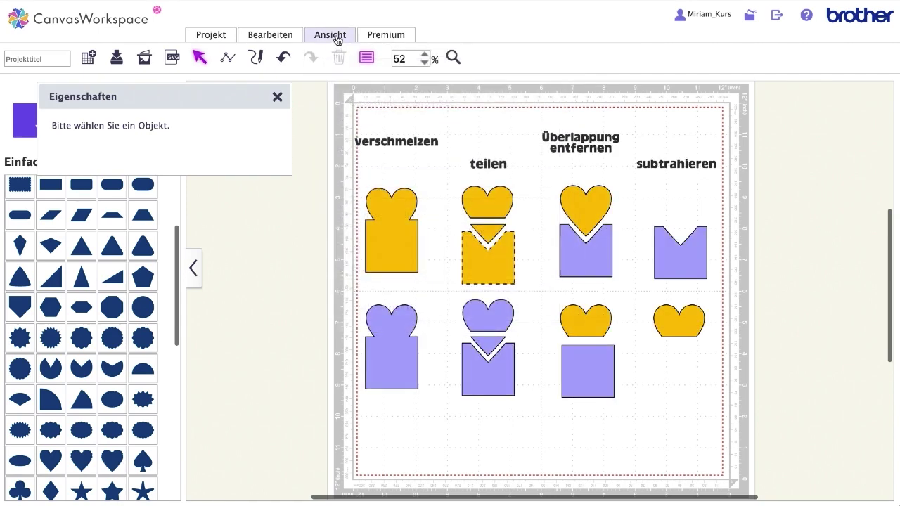
- Display only the drawing lines with Nur Zeichnungslinie anzeigen, examine the outlines, and restore the full display
click(334, 37)
click(344, 232)
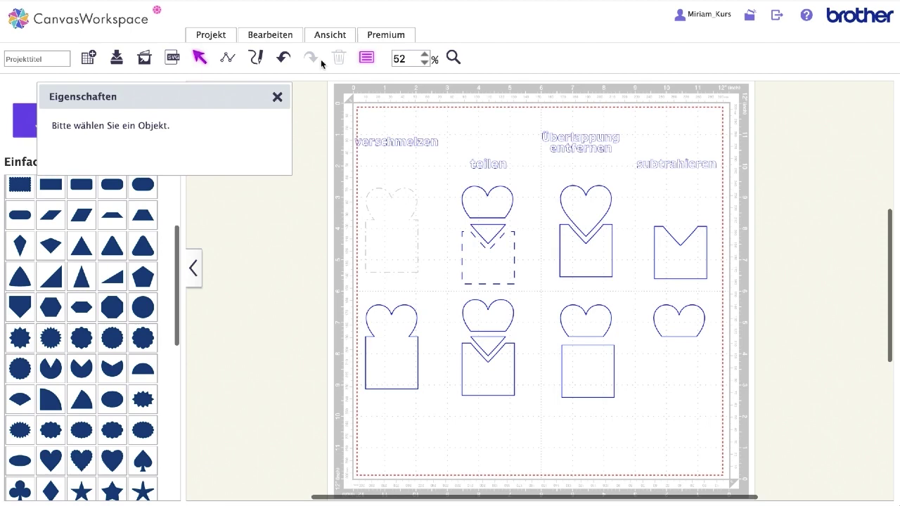
click(330, 40)
click(312, 38)
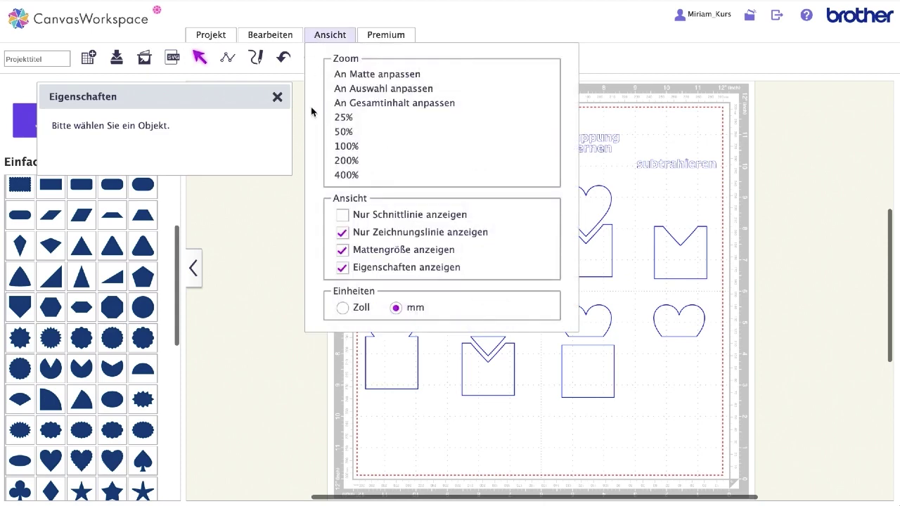
click(348, 234)
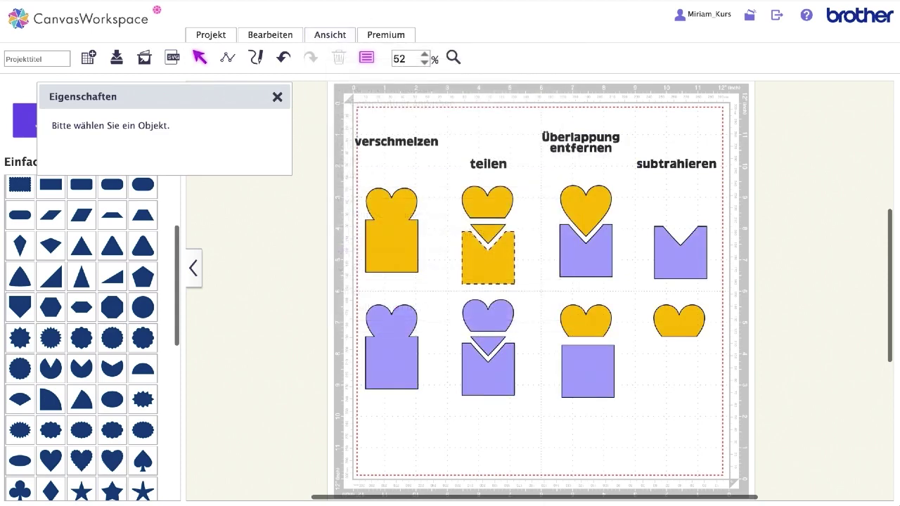
- Turn off the display of the mat size and of the properties window in the view options
click(328, 41)
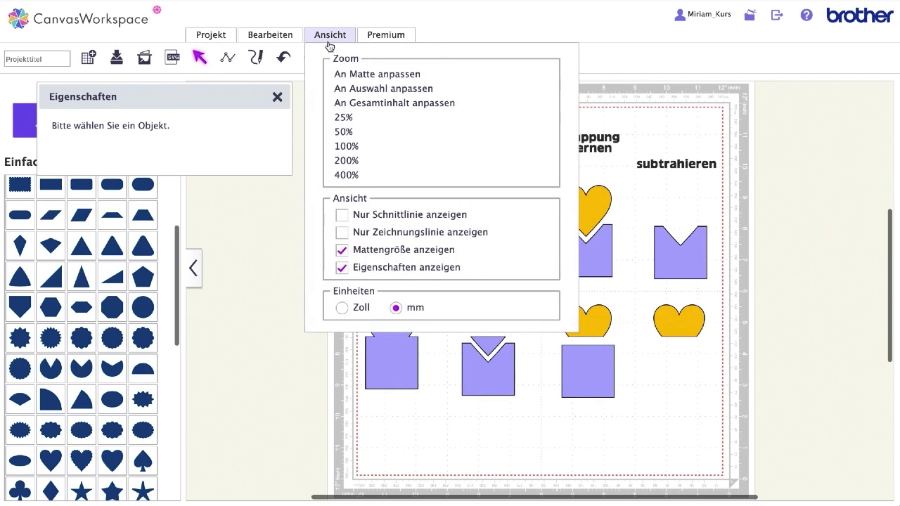
click(342, 251)
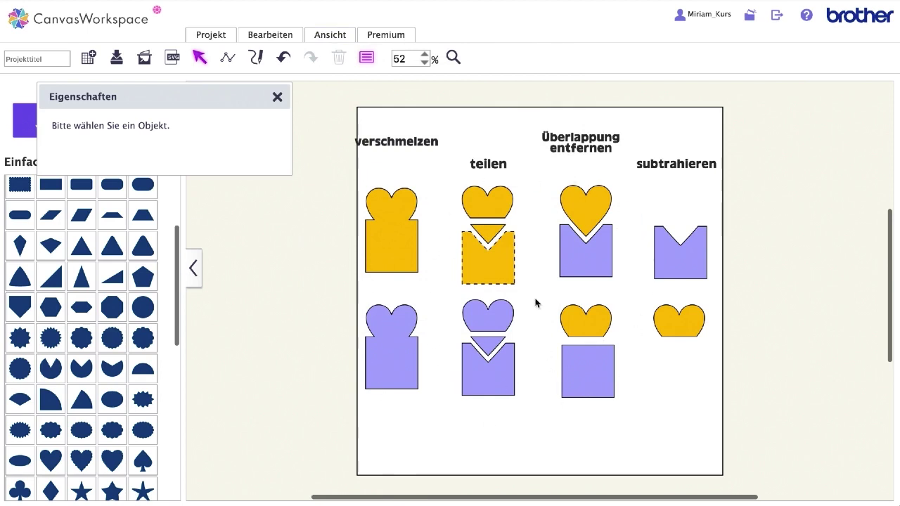
click(322, 40)
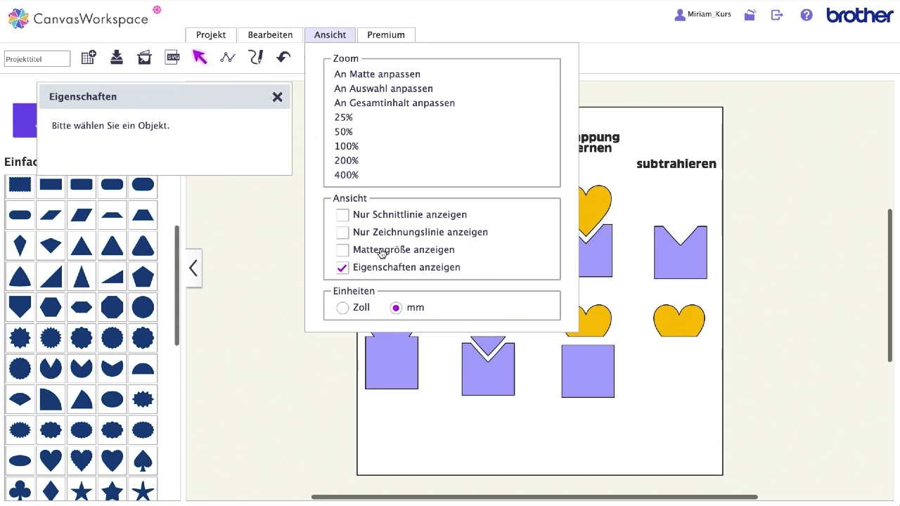
click(341, 266)
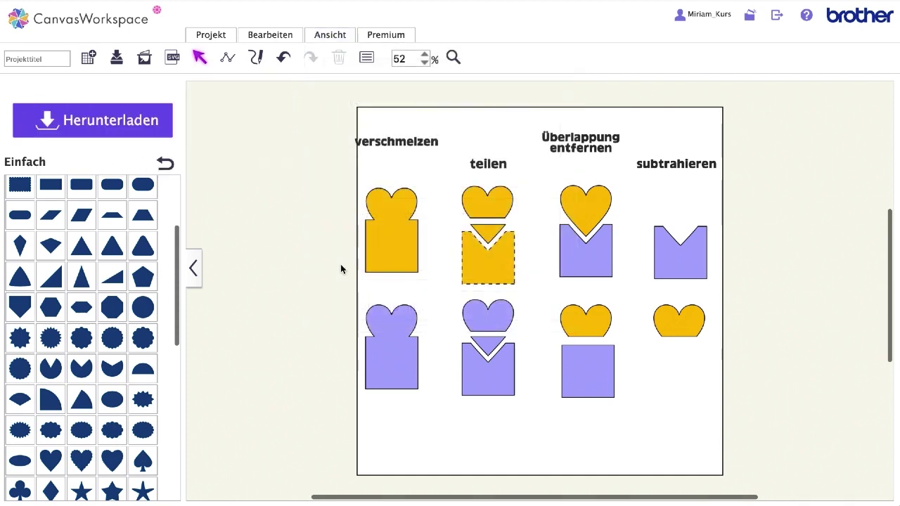
- Show the properties window again for the merged orange shape and check the view options
click(386, 250)
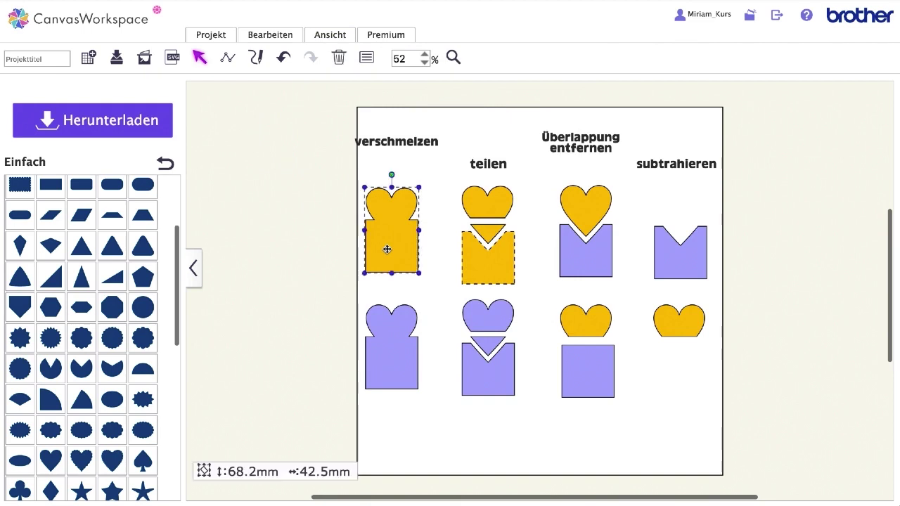
click(368, 62)
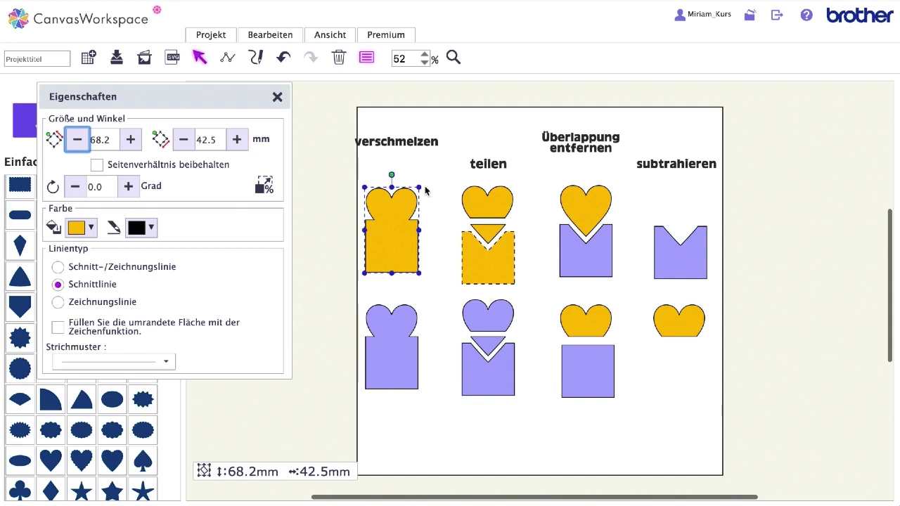
click(336, 39)
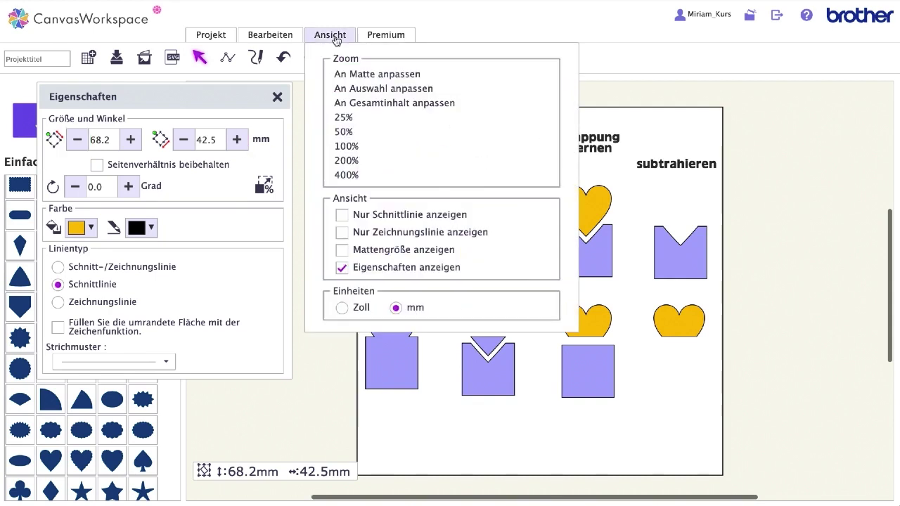